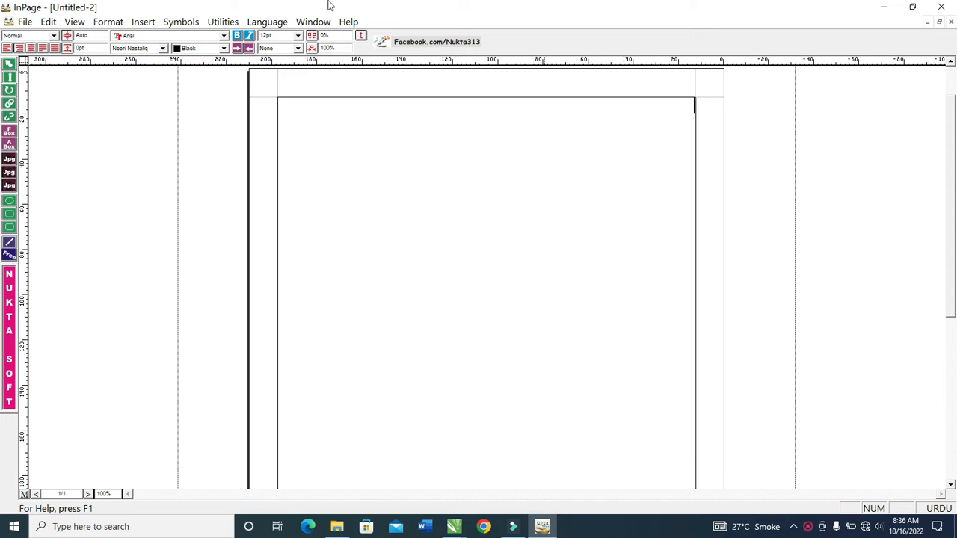
Insert a table with one row and six columns at the start of the page
{"action": "left_click", "coordinate": [139, 24]}
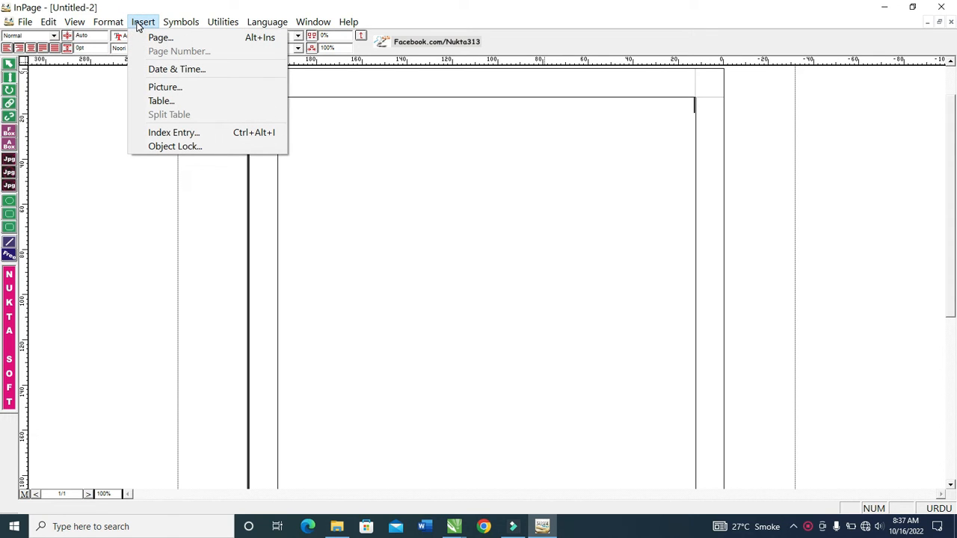
{"action": "left_click", "coordinate": [159, 101]}
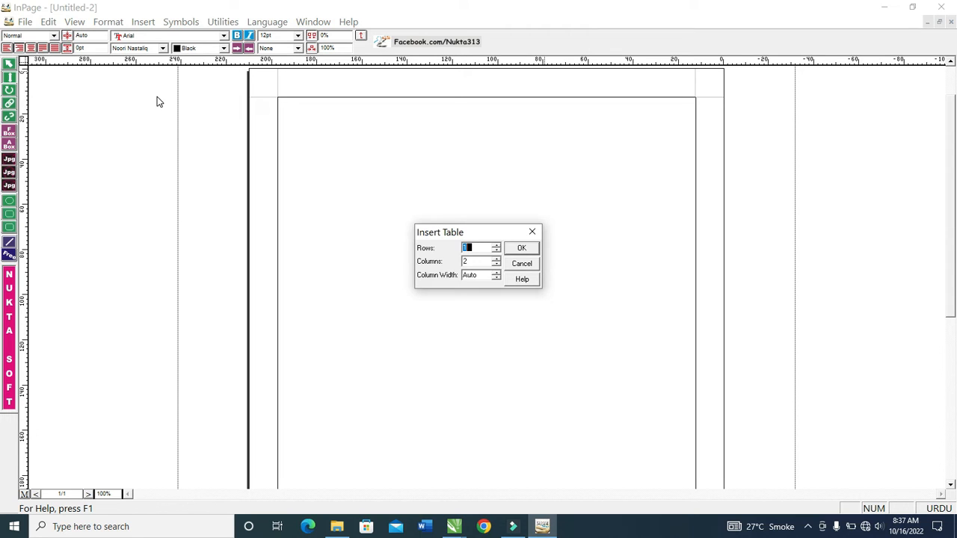
{"action": "left_click", "coordinate": [495, 260]}
{"action": "left_click", "coordinate": [495, 260]}
{"action": "left_click", "coordinate": [495, 261]}
{"action": "left_click", "coordinate": [495, 260]}
{"action": "left_click", "coordinate": [496, 260]}
{"action": "left_click", "coordinate": [496, 260]}
{"action": "left_click", "coordinate": [496, 260]}
{"action": "left_click", "coordinate": [496, 261]}
{"action": "left_click", "coordinate": [496, 261]}
{"action": "left_click", "coordinate": [497, 261]}
{"action": "left_click", "coordinate": [497, 261]}
{"action": "left_click", "coordinate": [496, 261]}
{"action": "left_click", "coordinate": [522, 248]}
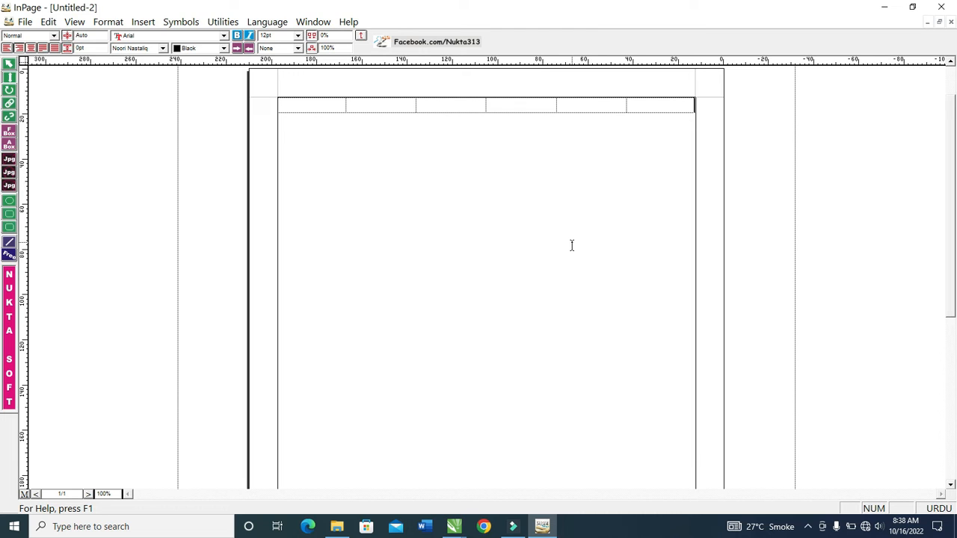
Enter the heading "نمبر شمار" in the table's first cell
{"action": "left_click", "coordinate": [669, 109]}
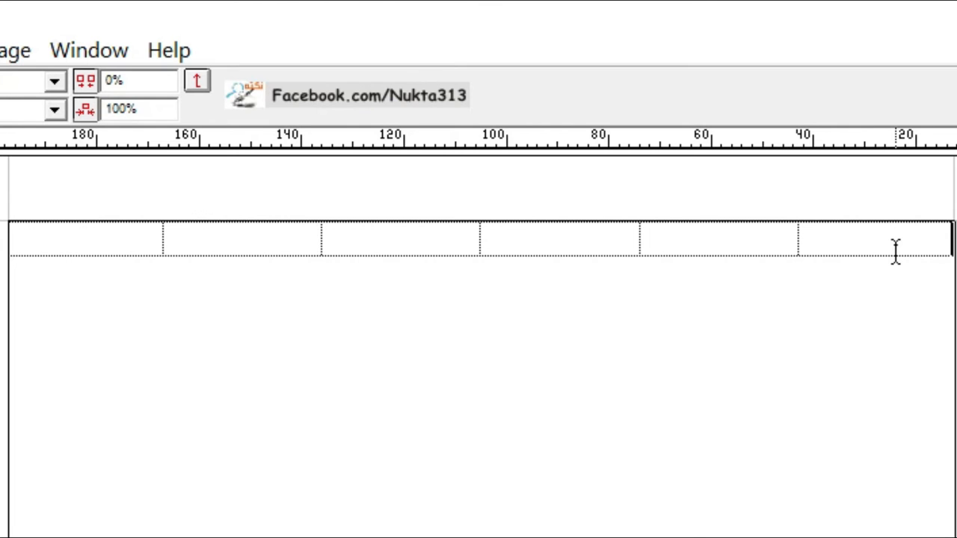
{"action": "type", "text": "ن"}
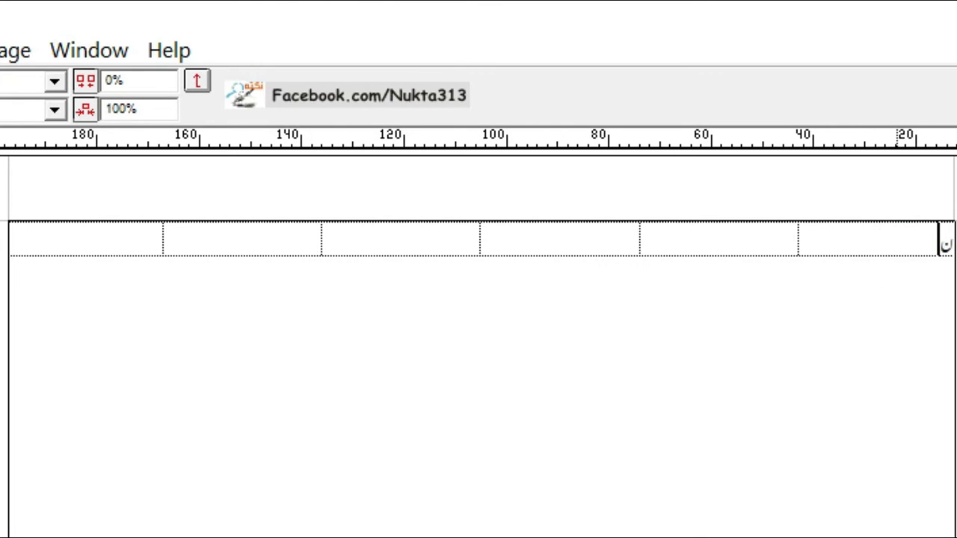
{"action": "type", "text": "ا"}
{"action": "type", "text": " شما"}
{"action": "type", "text": "ر"}
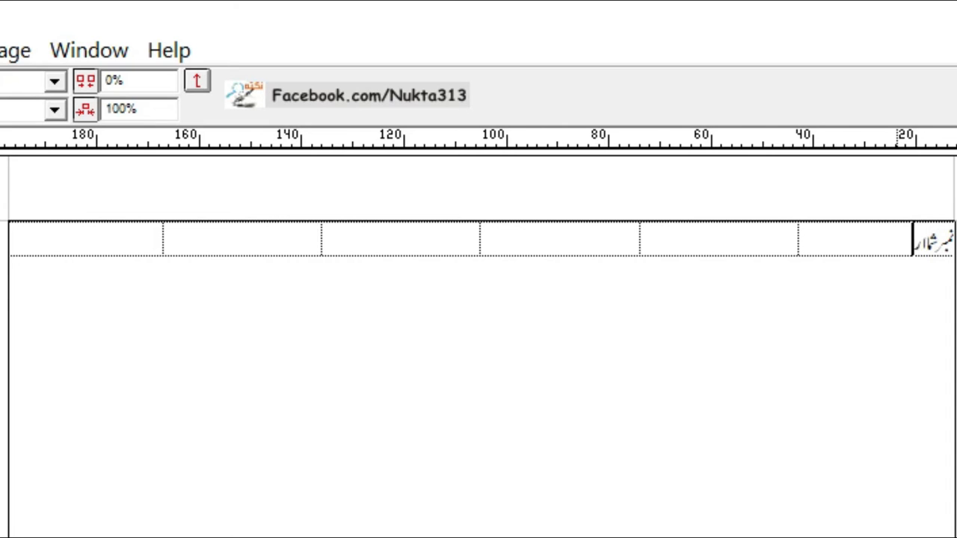
{"action": "key", "text": "BackSpace"}
Enter the heading "نام طالب علم" in the second column of the table
{"action": "key", "text": "Tab"}
{"action": "type", "text": "امطا"}
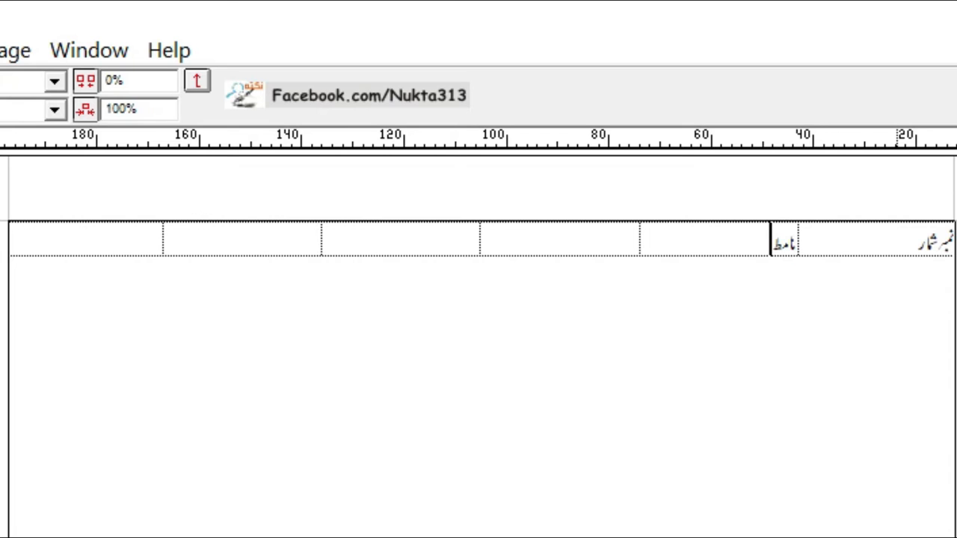
{"action": "key", "text": "BackSpace"}
{"action": "key", "text": "BackSpace"}
{"action": "type", "text": "طالب علم"}
Enter the heading "درخواست نمبر" in the third column of the table
{"action": "left_click", "coordinate": [634, 238]}
{"action": "type", "text": "در"}
{"action": "type", "text": "کو"}
{"action": "key", "text": "BackSpace"}
{"action": "key", "text": "BackSpace"}
{"action": "type", "text": "خ"}
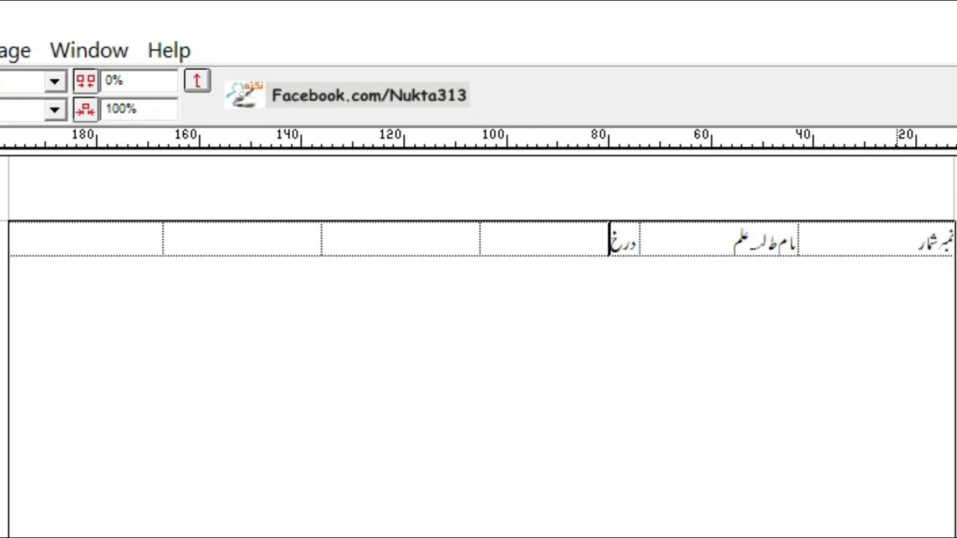
{"action": "type", "text": "واست نمبر"}
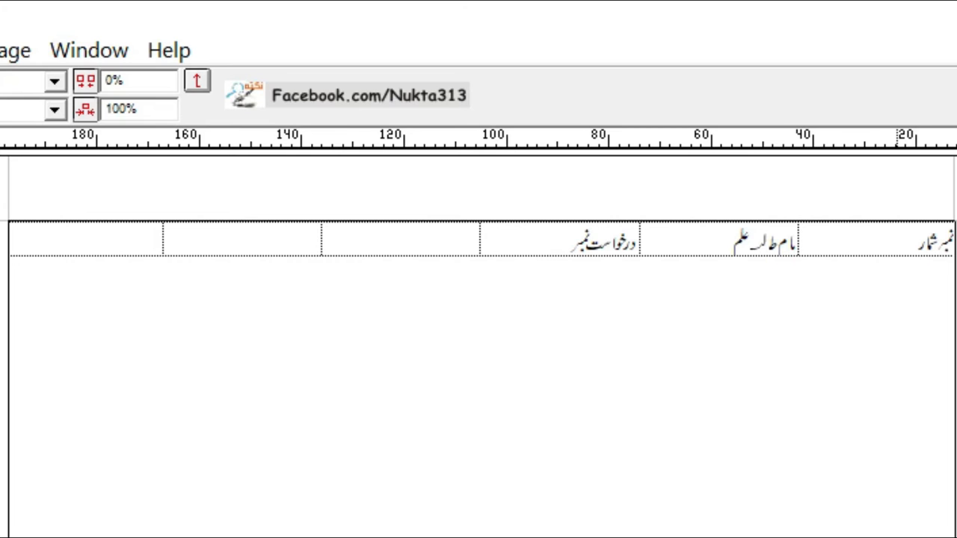
Enter the heading "تلفظ" in the fourth column of the table
{"action": "left_click", "coordinate": [476, 239]}
{"action": "type", "text": "ل"}
{"action": "key", "text": "BackSpace"}
{"action": "type", "text": "حل"}
{"action": "type", "text": "فظ"}
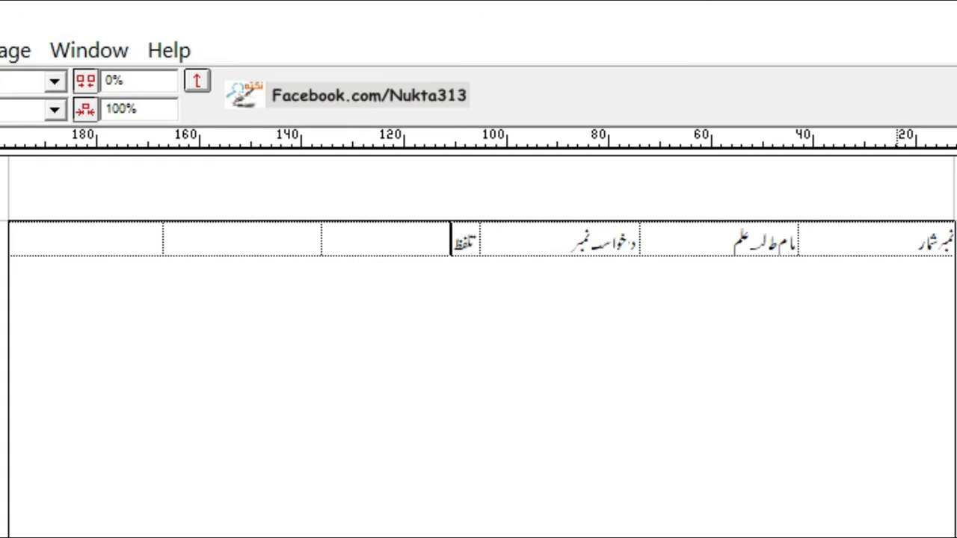
Enter the headings "انداز" and "مواد" in the fifth and sixth columns
{"action": "left_click", "coordinate": [318, 238]}
{"action": "type", "text": "انداز"}
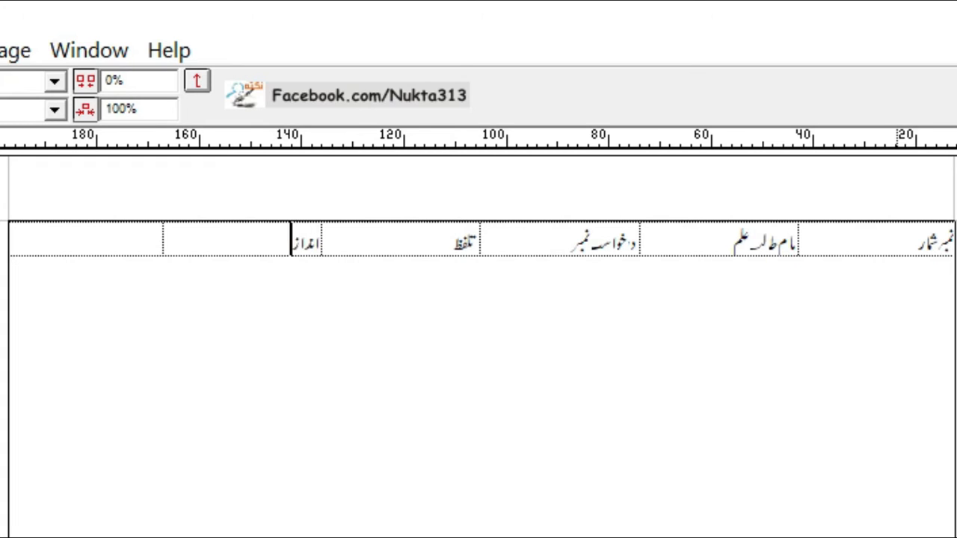
{"action": "left_click", "coordinate": [157, 238]}
{"action": "type", "text": "ا"}
{"action": "type", "text": "واد"}
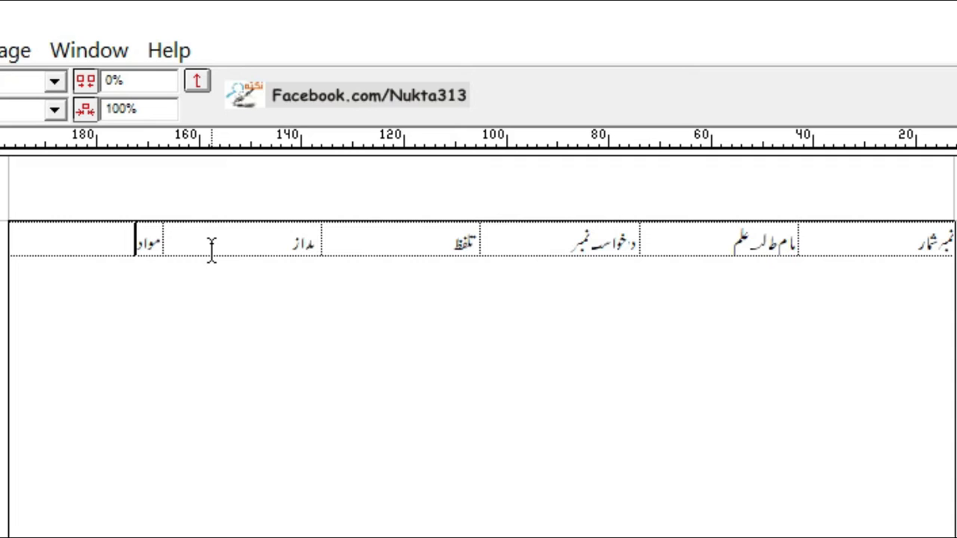
Add six empty rows to the table below the heading row
{"action": "left_click", "coordinate": [93, 240]}
{"action": "key", "text": "Tab"}
{"action": "key", "text": "Tab"}
{"action": "key", "text": "Tab"}
{"action": "key", "text": "Tab"}
{"action": "key", "text": "Tab"}
{"action": "key", "text": "Tab"}
{"action": "key", "text": "Tab"}
{"action": "key", "text": "Tab"}
{"action": "key", "text": "Tab"}
{"action": "key", "text": "Tab"}
{"action": "key", "text": "Tab"}
{"action": "key", "text": "Tab"}
{"action": "key", "text": "Tab"}
{"action": "key", "text": "Tab"}
{"action": "key", "text": "Tab"}
{"action": "key", "text": "Tab"}
{"action": "key", "text": "Tab"}
{"action": "key", "text": "Tab"}
{"action": "key", "text": "Tab"}
{"action": "key", "text": "Tab"}
{"action": "key", "text": "Tab"}
{"action": "key", "text": "Tab"}
{"action": "key", "text": "Tab"}
{"action": "key", "text": "Tab"}
{"action": "key", "text": "Tab"}
{"action": "key", "text": "Tab"}
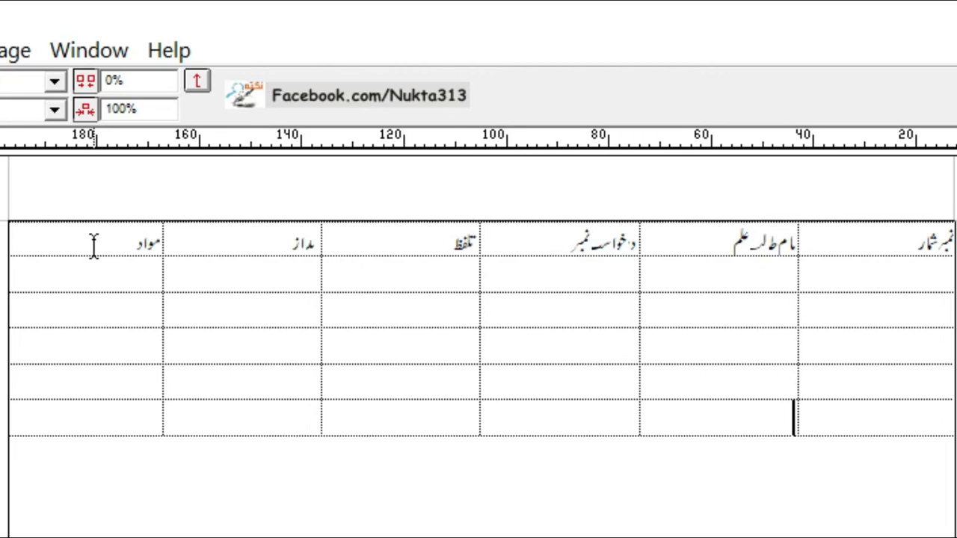
{"action": "key", "text": "Tab"}
{"action": "key", "text": "Tab"}
{"action": "key", "text": "Tab"}
{"action": "key", "text": "Tab"}
{"action": "key", "text": "Tab"}
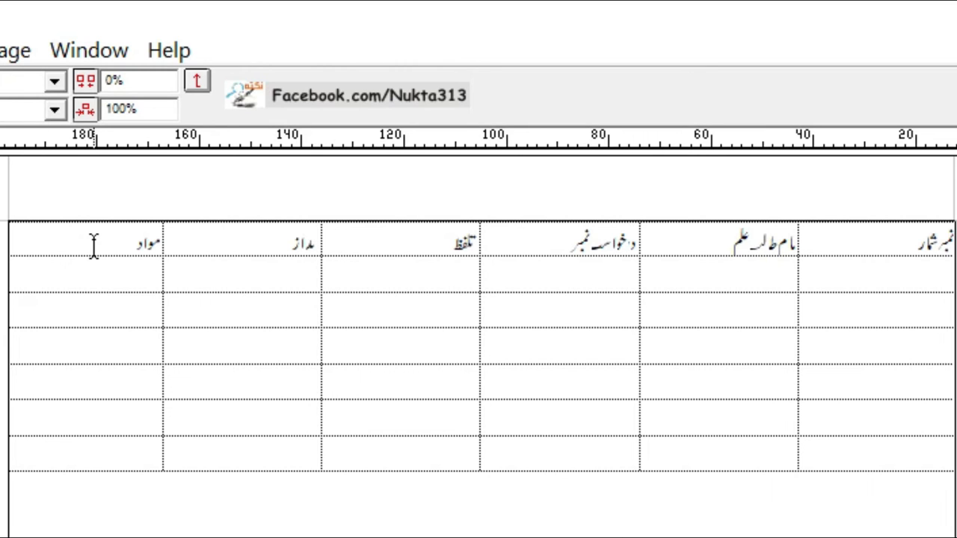
Select the table's empty last row and try a command on the selection
{"action": "left_click_drag", "start_coordinate": [87, 453], "coordinate": [626, 508]}
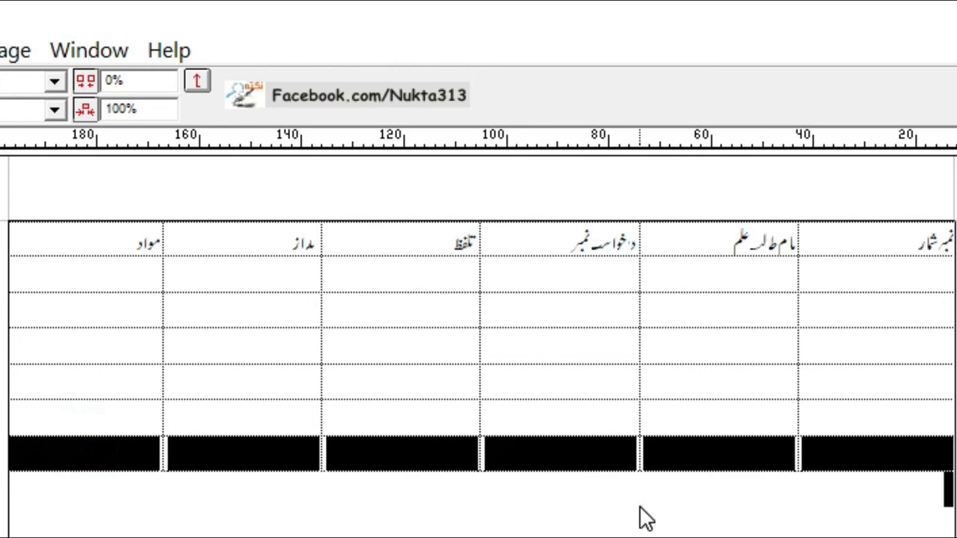
{"action": "right_click", "coordinate": [656, 458]}
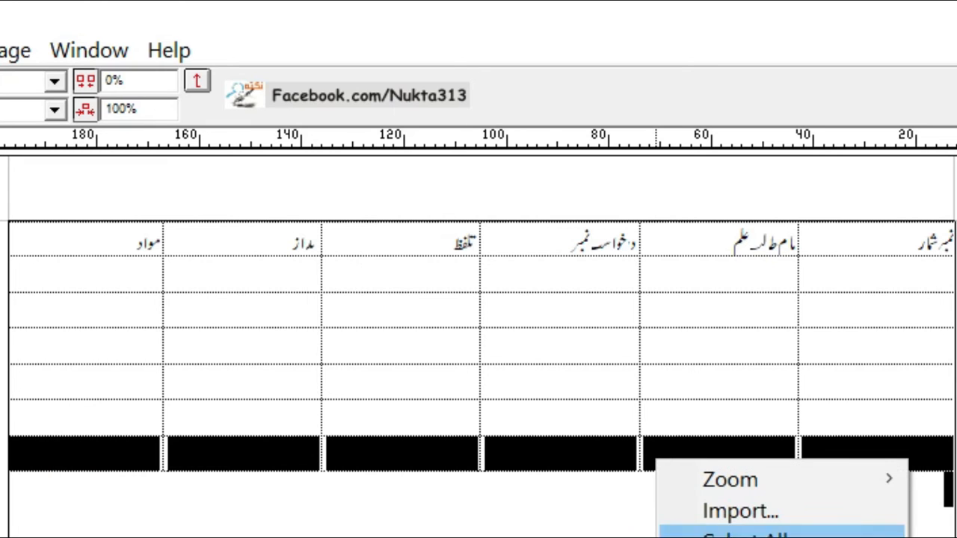
{"action": "left_click", "coordinate": [700, 536]}
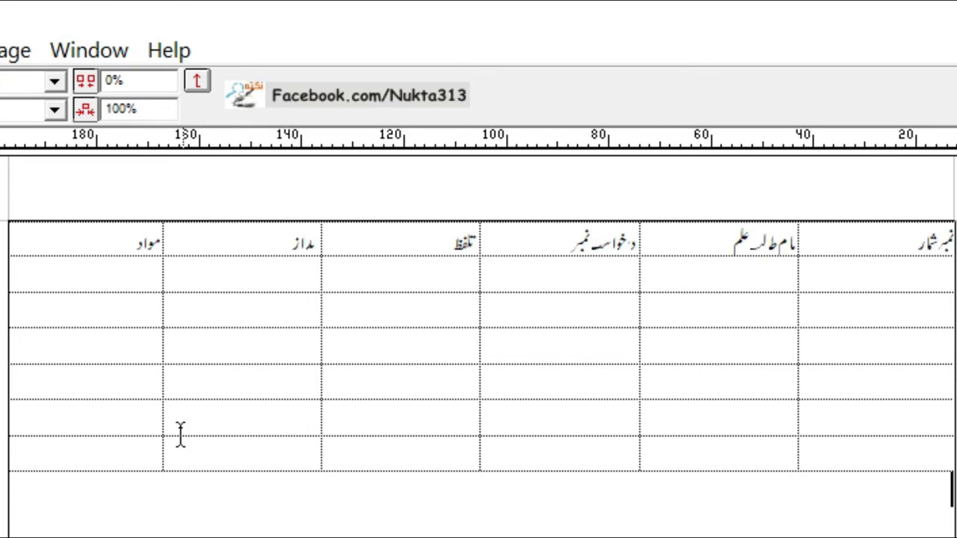
{"action": "left_click", "coordinate": [151, 444]}
{"action": "left_click_drag", "start_coordinate": [449, 460], "coordinate": [892, 496]}
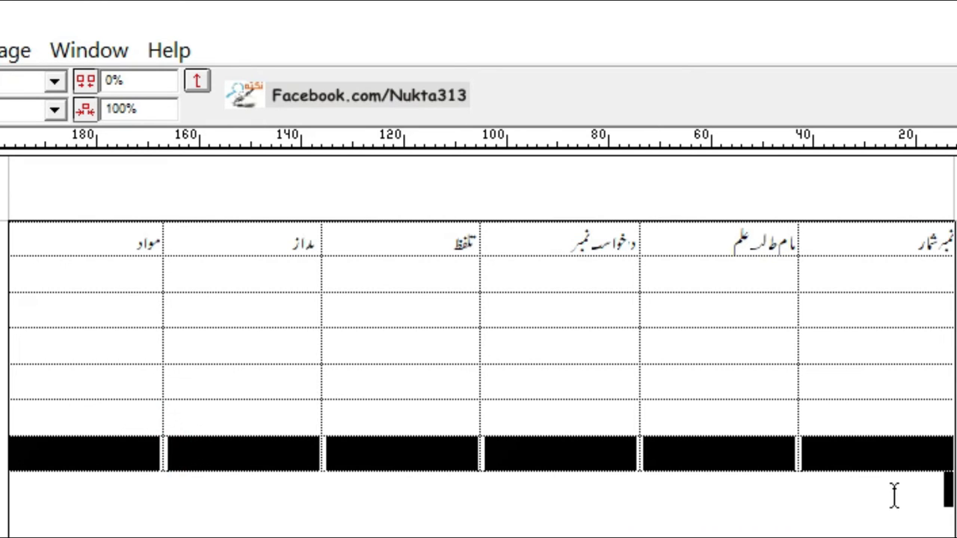
{"action": "right_click", "coordinate": [838, 449]}
{"action": "left_click", "coordinate": [913, 536]}
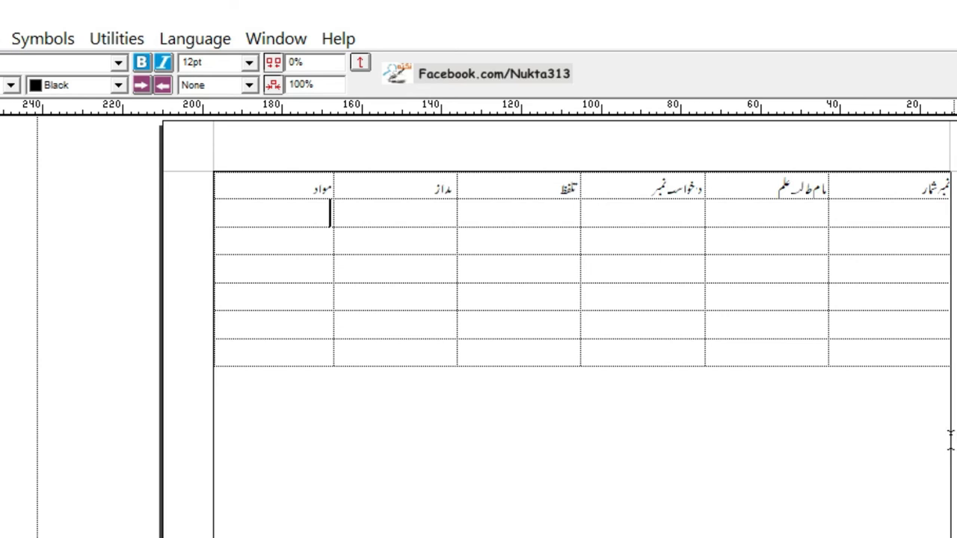
Set the font size of the heading "نمبر شمار" to 36pt
{"action": "left_click_drag", "start_coordinate": [915, 182], "coordinate": [947, 187]}
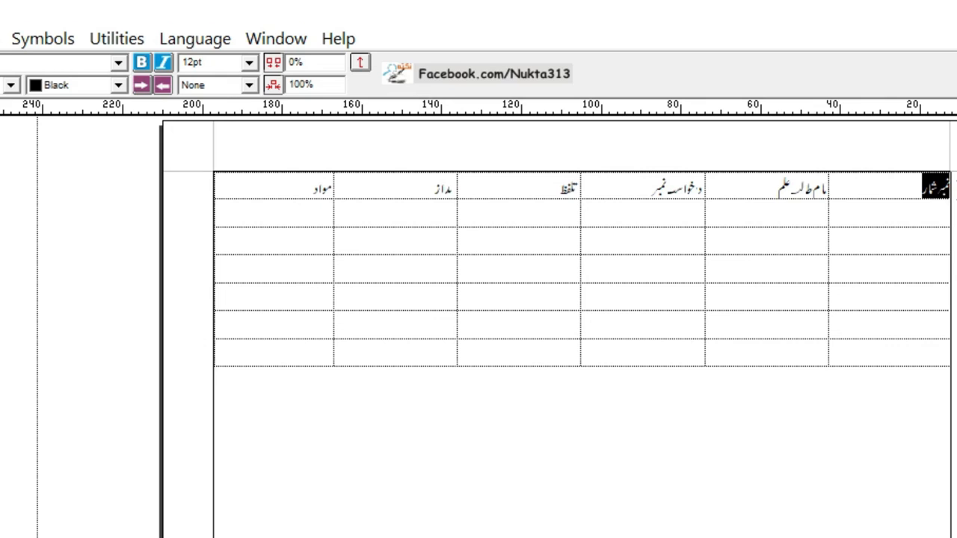
{"action": "left_click", "coordinate": [252, 63]}
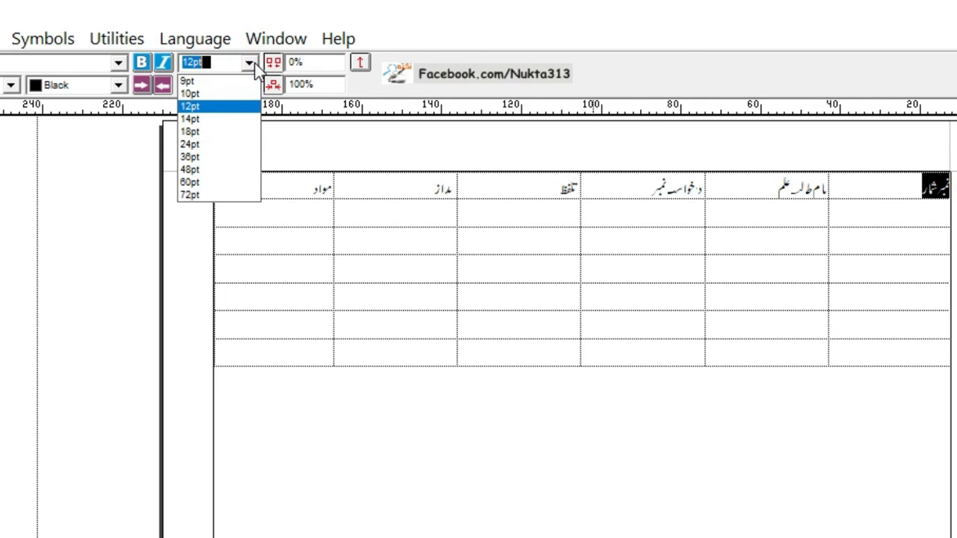
{"action": "left_click", "coordinate": [230, 156]}
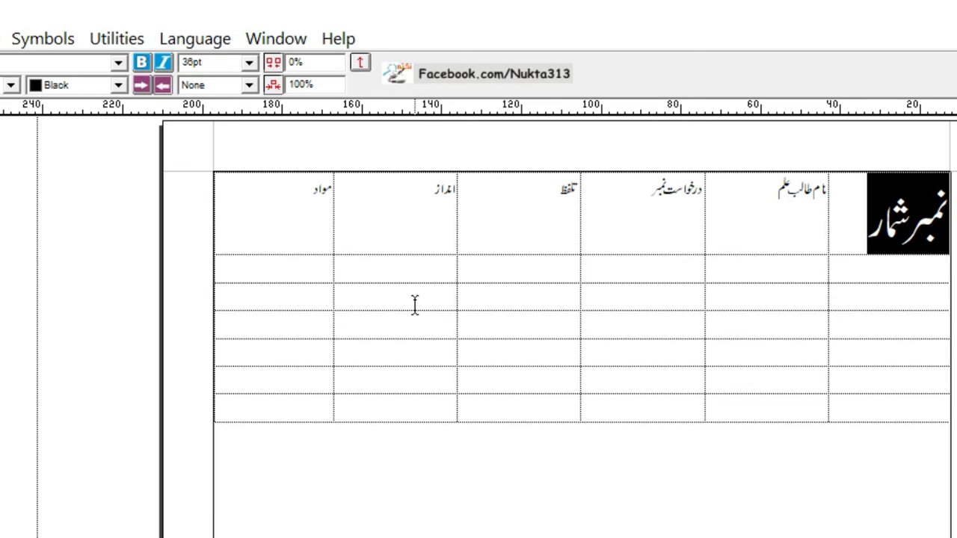
{"action": "left_click", "coordinate": [299, 268]}
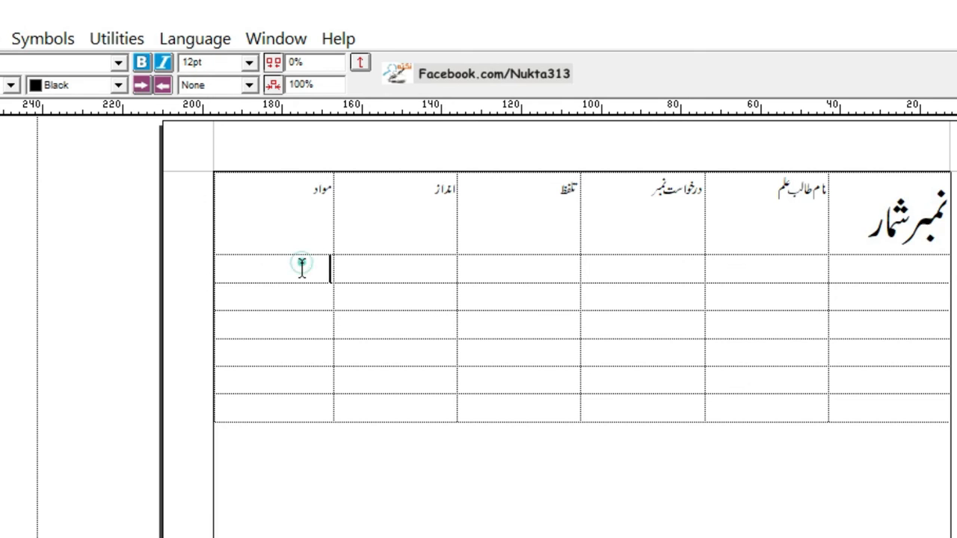
Heighten the first empty row with five line breaks under "نمبر شمار", and remove those line breaks again
{"action": "left_click", "coordinate": [856, 275]}
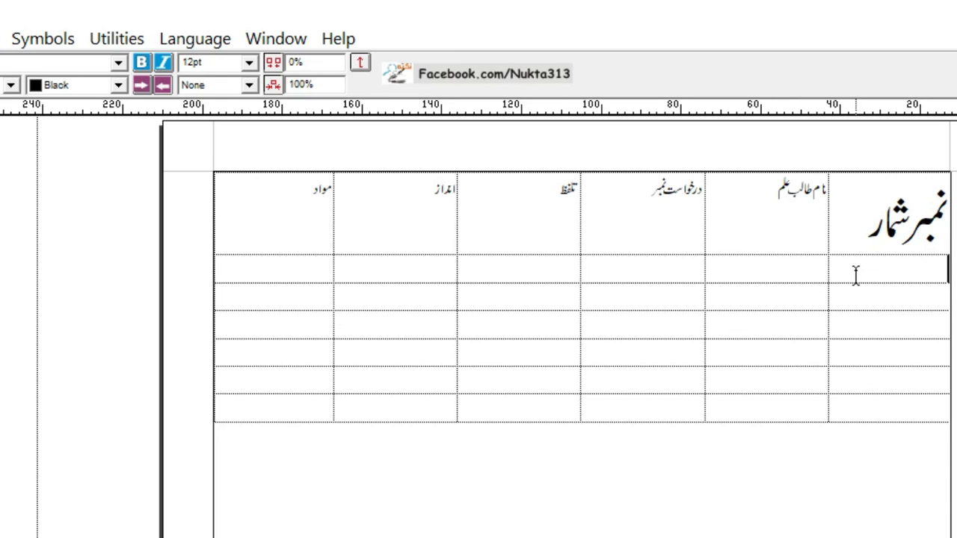
{"action": "key", "text": "Return"}
{"action": "key", "text": "Return"}
{"action": "key", "text": "Return"}
{"action": "key", "text": "Return"}
{"action": "key", "text": "Return"}
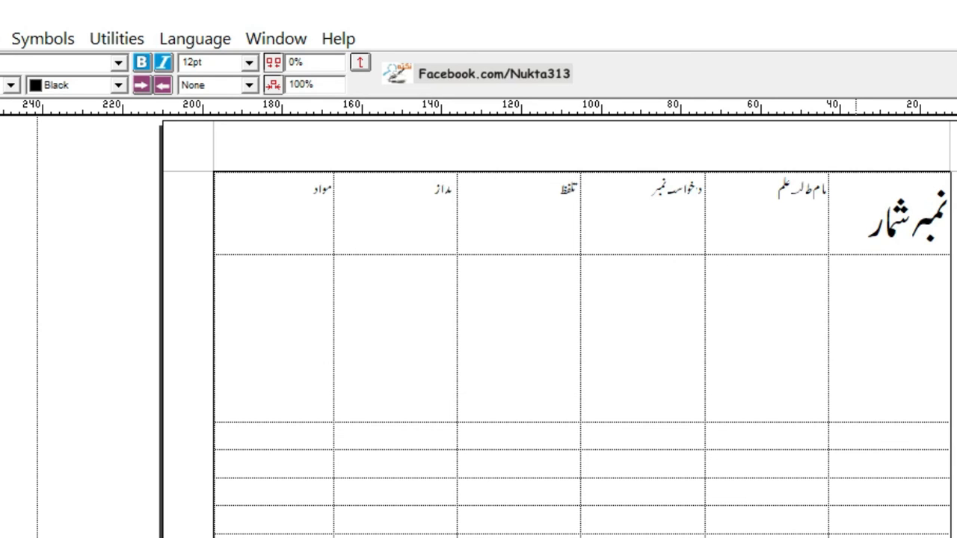
{"action": "key", "text": "BackSpace"}
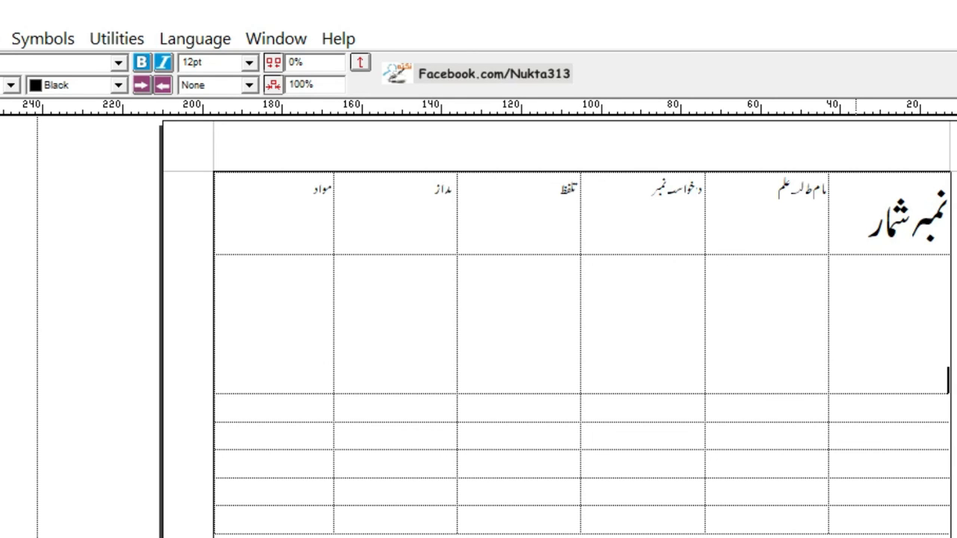
{"action": "key", "text": "BackSpace"}
{"action": "key", "text": "BackSpace"}
{"action": "key", "text": "BackSpace"}
{"action": "key", "text": "BackSpace"}
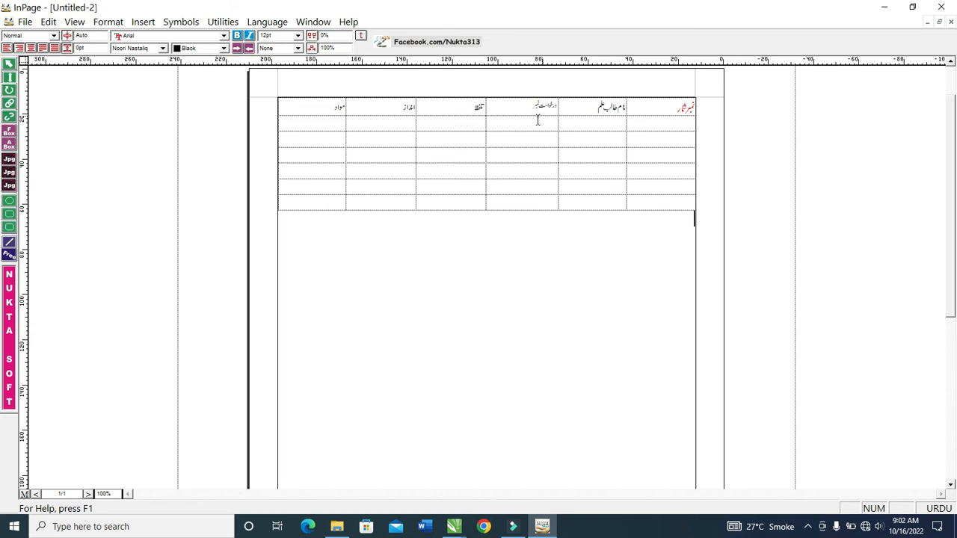
Set the font size of the heading "تلفظ" to 36pt
{"action": "left_click", "coordinate": [464, 109]}
{"action": "double_click", "coordinate": [480, 110]}
{"action": "left_click", "coordinate": [298, 35]}
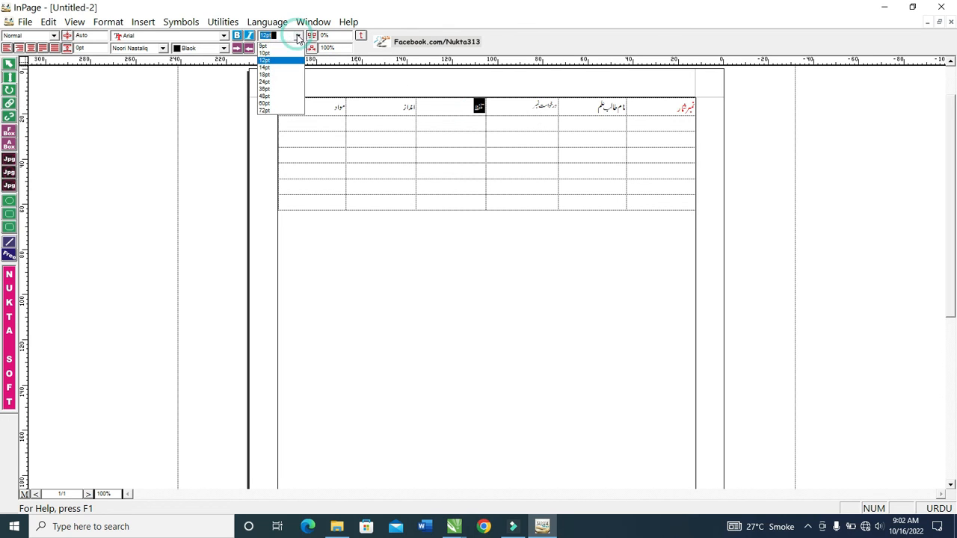
{"action": "left_click", "coordinate": [290, 90]}
{"action": "left_click", "coordinate": [449, 297]}
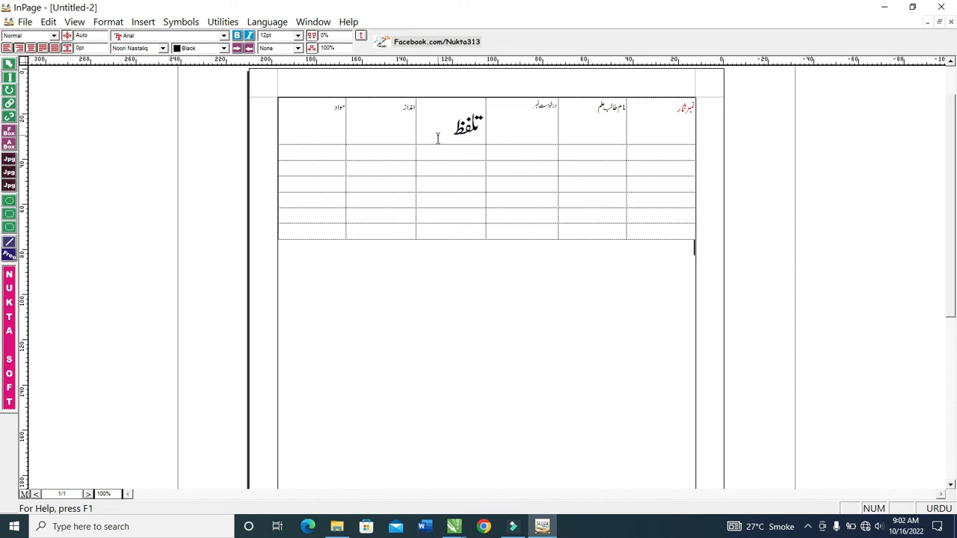
Change the text colour of the heading "تلفظ" to Red
{"action": "left_click_drag", "start_coordinate": [438, 139], "coordinate": [476, 142]}
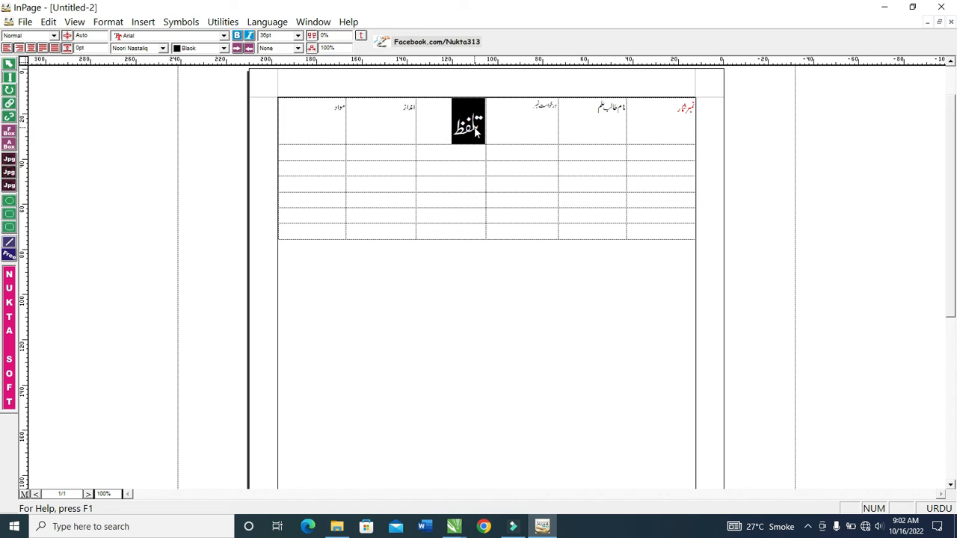
{"action": "left_click", "coordinate": [224, 49]}
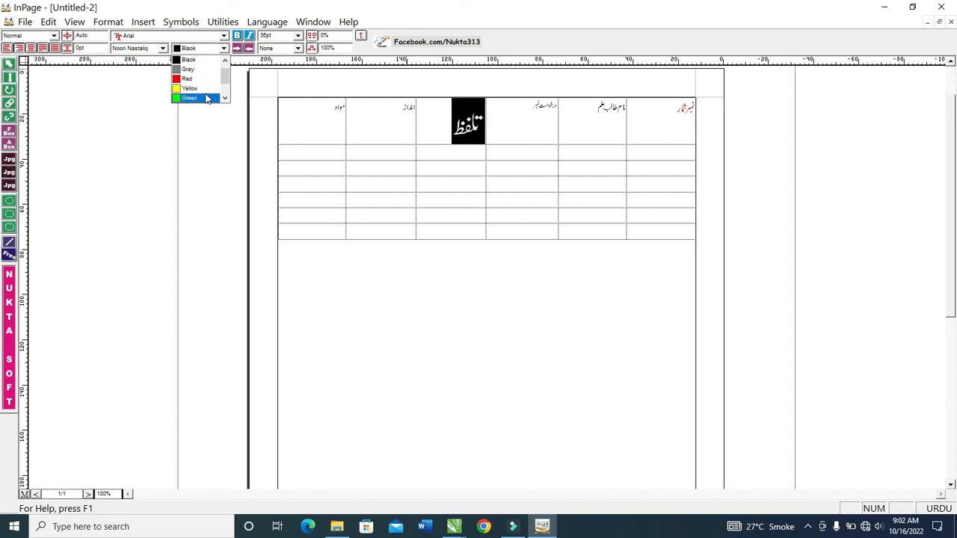
{"action": "scroll", "coordinate": [207, 99], "scroll_direction": "down", "scroll_amount": 1}
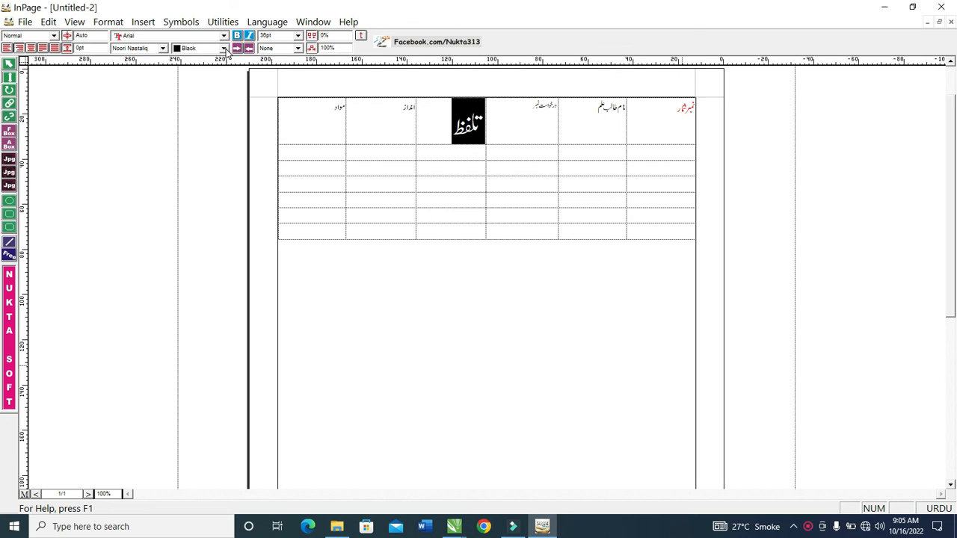
{"action": "left_click", "coordinate": [223, 48]}
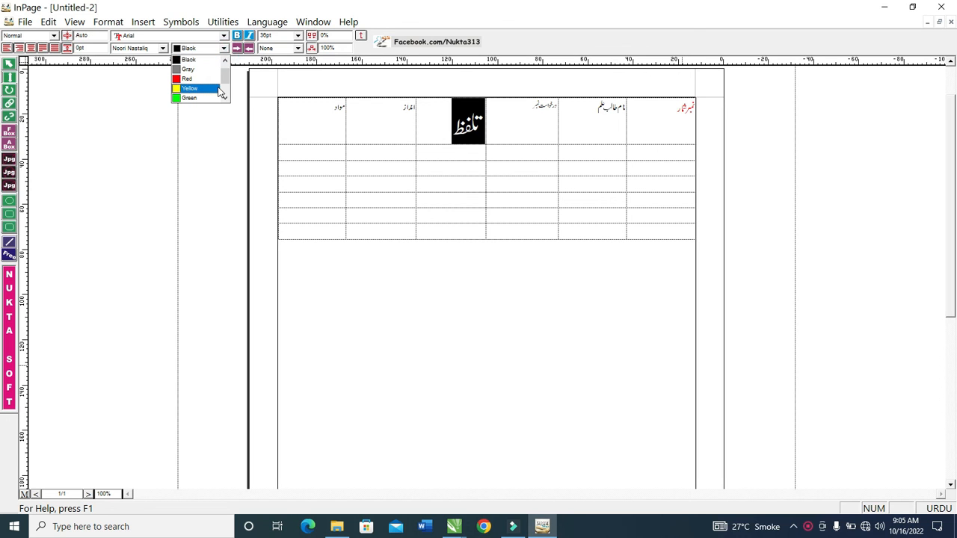
{"action": "scroll", "coordinate": [208, 84], "scroll_direction": "up", "scroll_amount": 1}
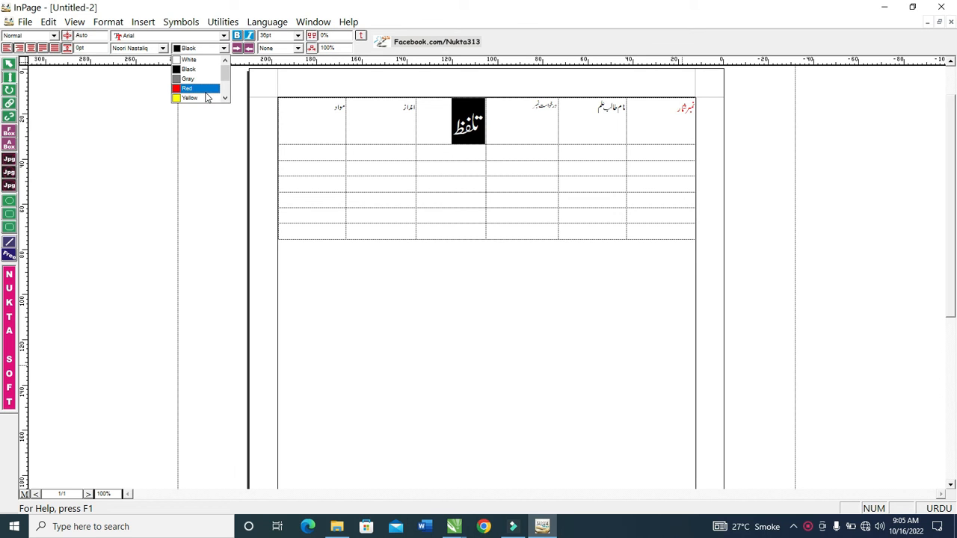
{"action": "left_click", "coordinate": [204, 89]}
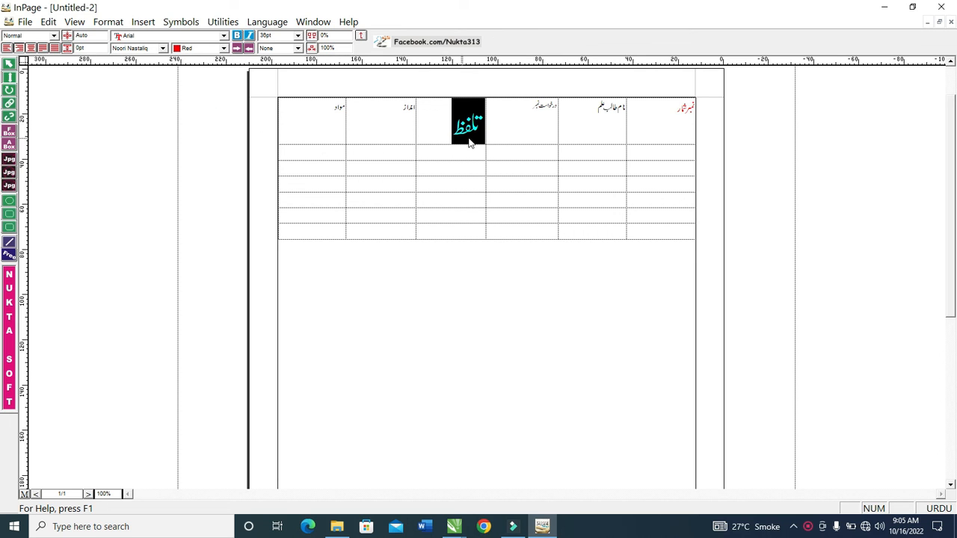